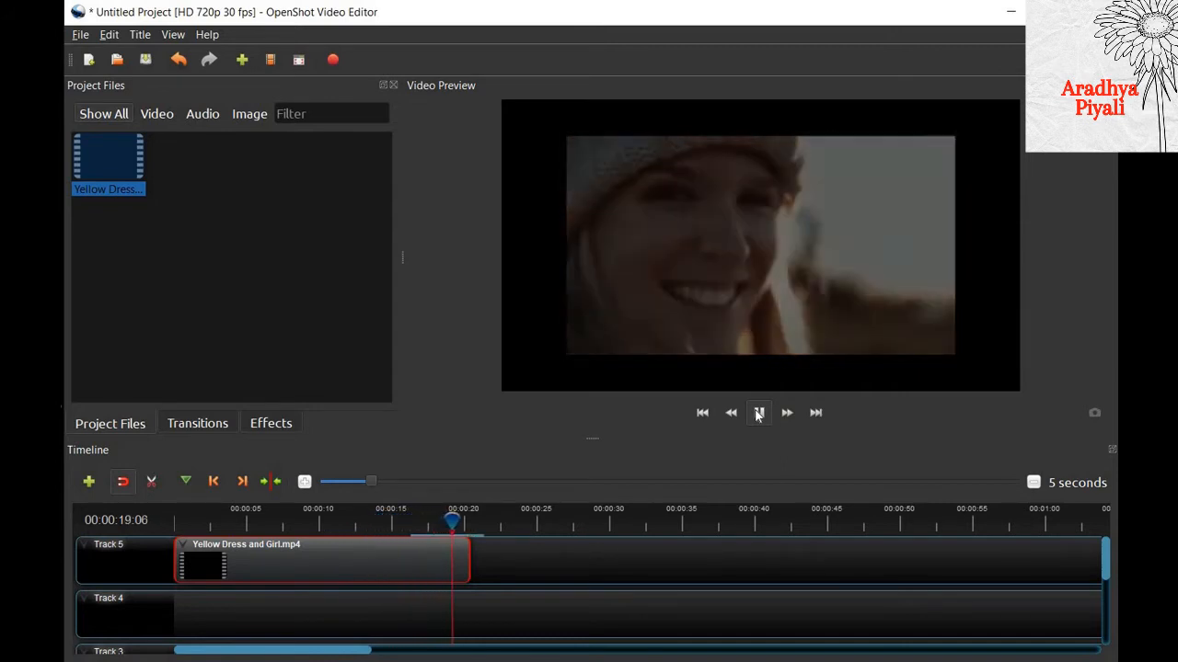
# - Return the playhead to the beginning and move the Yellow Dress and Girl clip on Track 5 to start at about 10 seconds
pyautogui.click(701, 413)
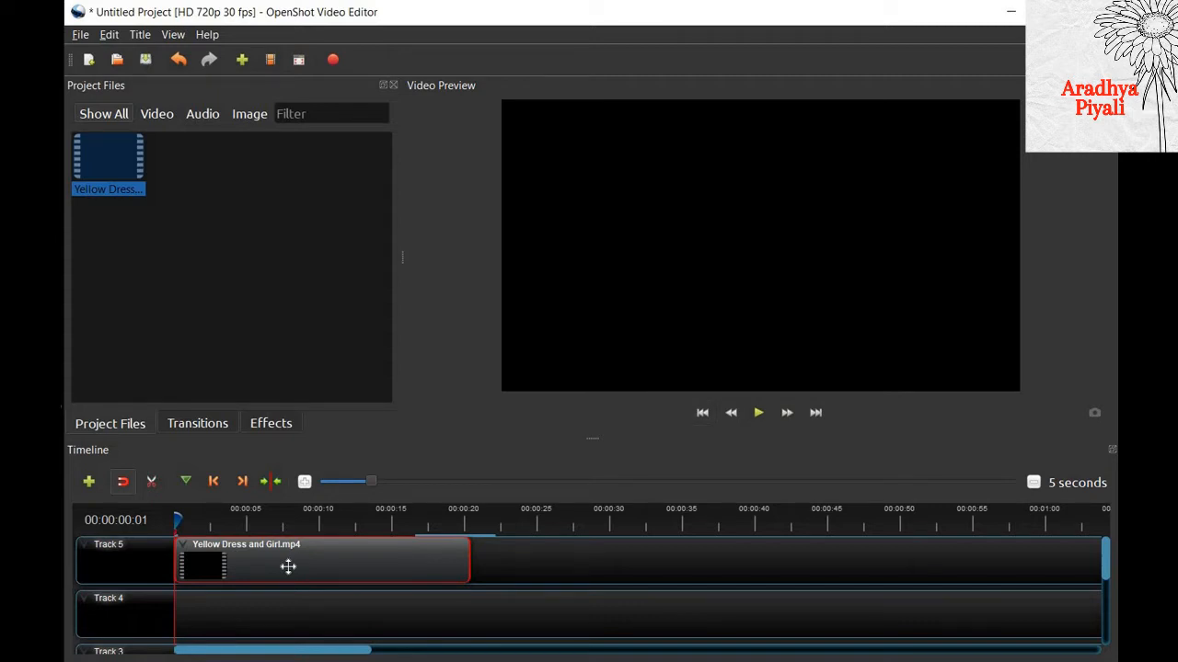
pyautogui.moveTo(289, 567); pyautogui.dragTo(434, 560)
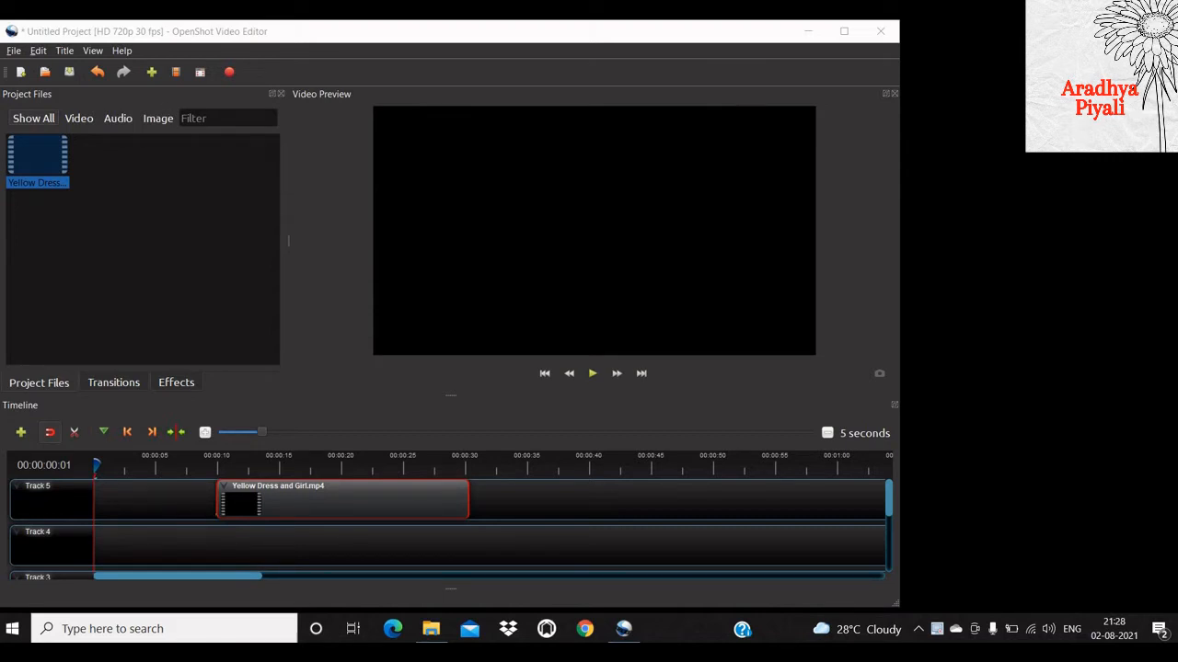
# - Open the Windows Voice Recorder app and place its window beside the video editor
pyautogui.click(126, 633)
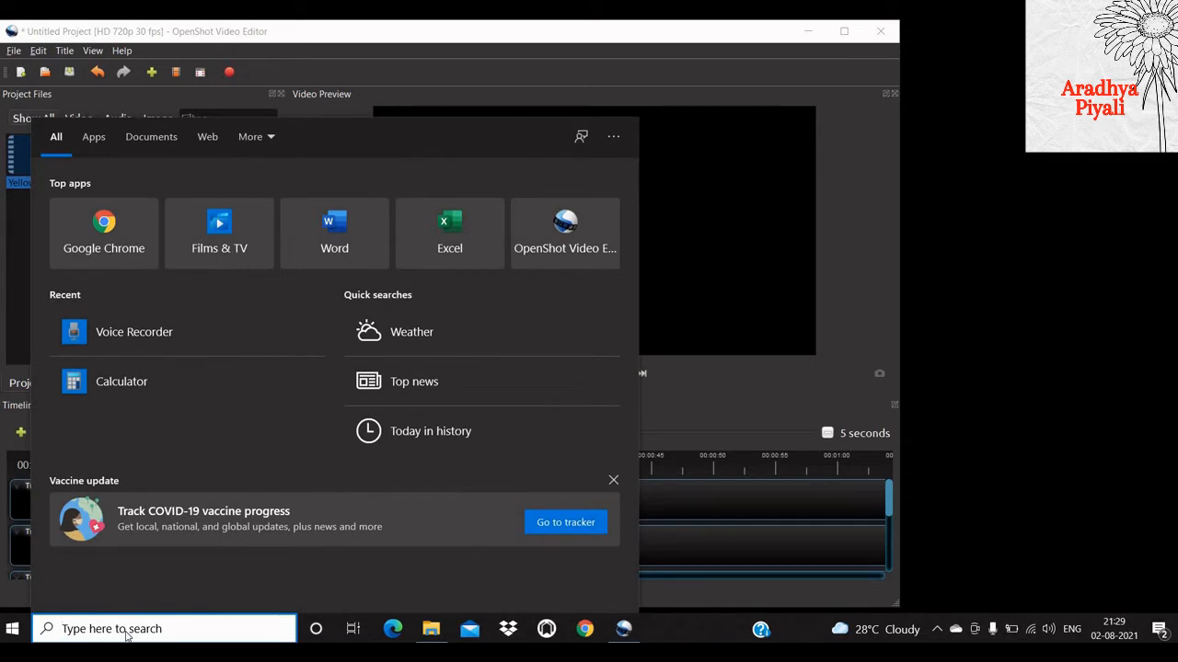
pyautogui.write('voice')
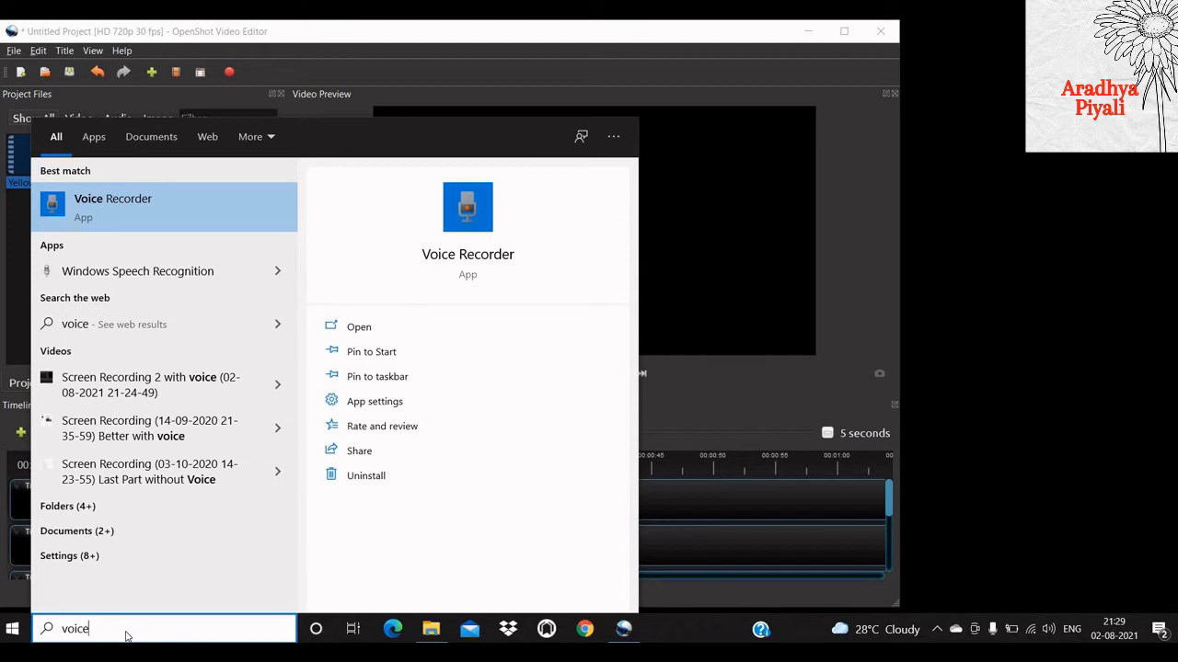
pyautogui.click(128, 212)
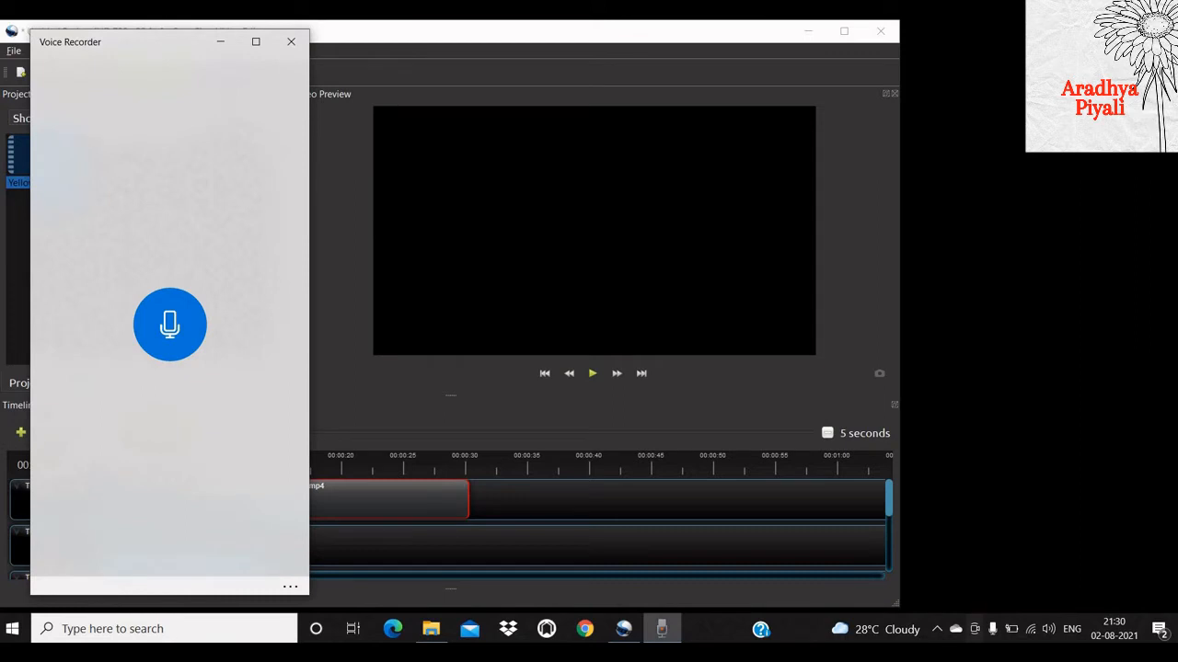
pyautogui.moveTo(271, 52); pyautogui.dragTo(1011, 51)
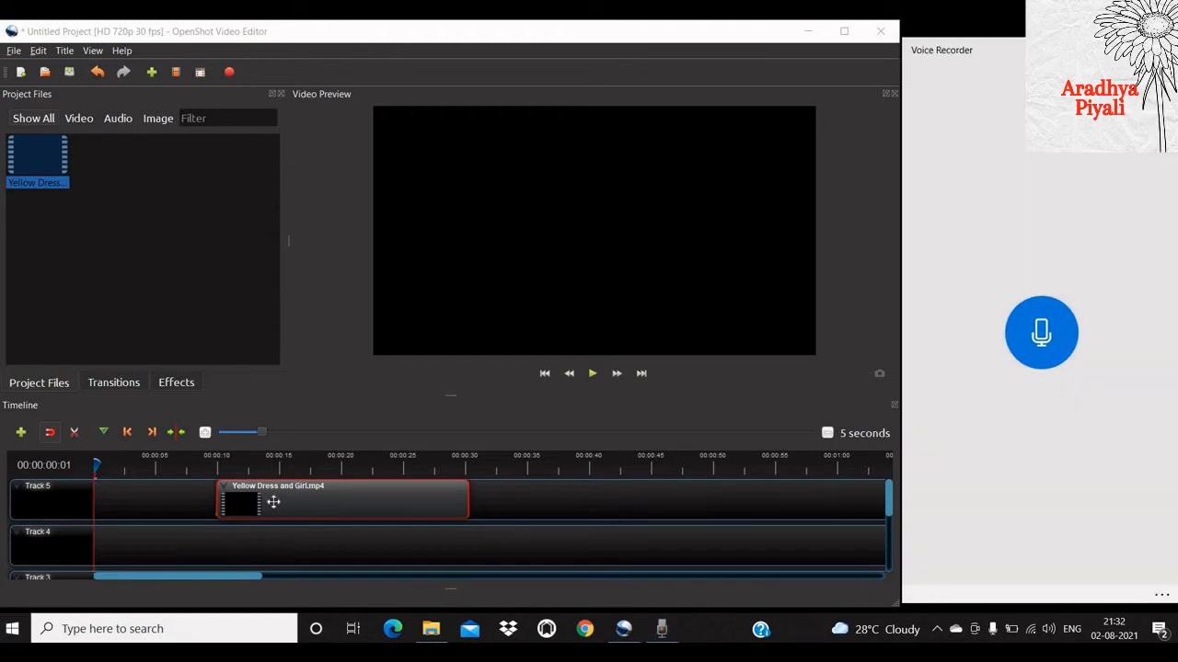
# - Play the timeline from the start while recording a narration in Voice Recorder, and stop recording near the end of the clip
pyautogui.click(273, 501)
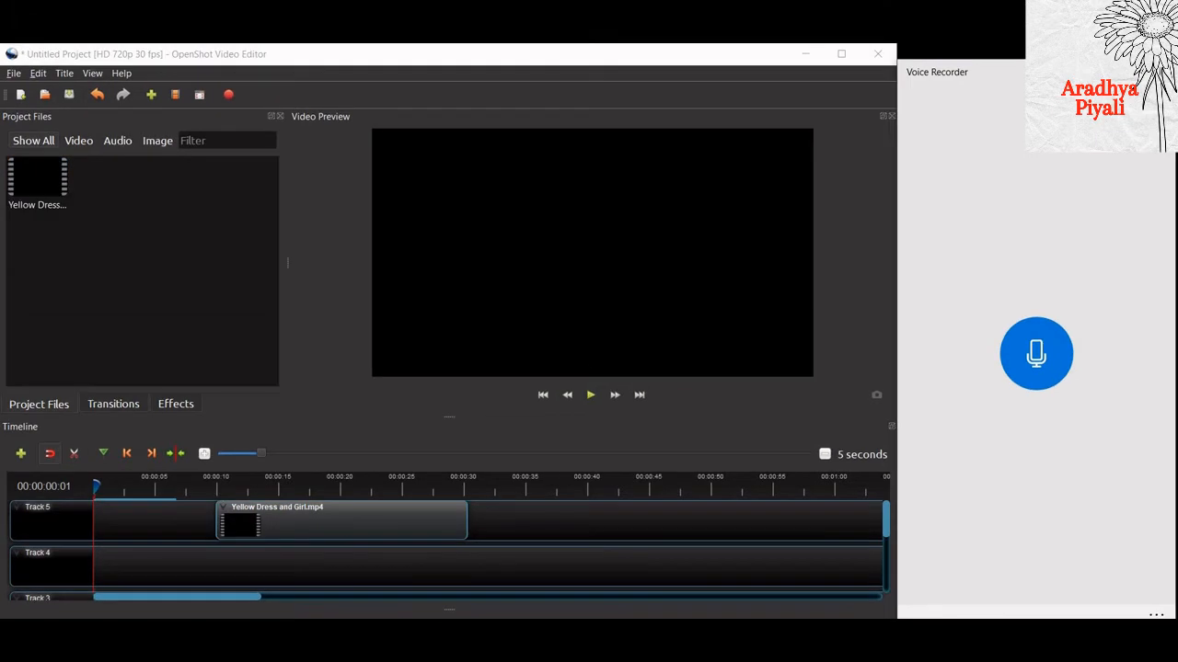
pyautogui.click(591, 395)
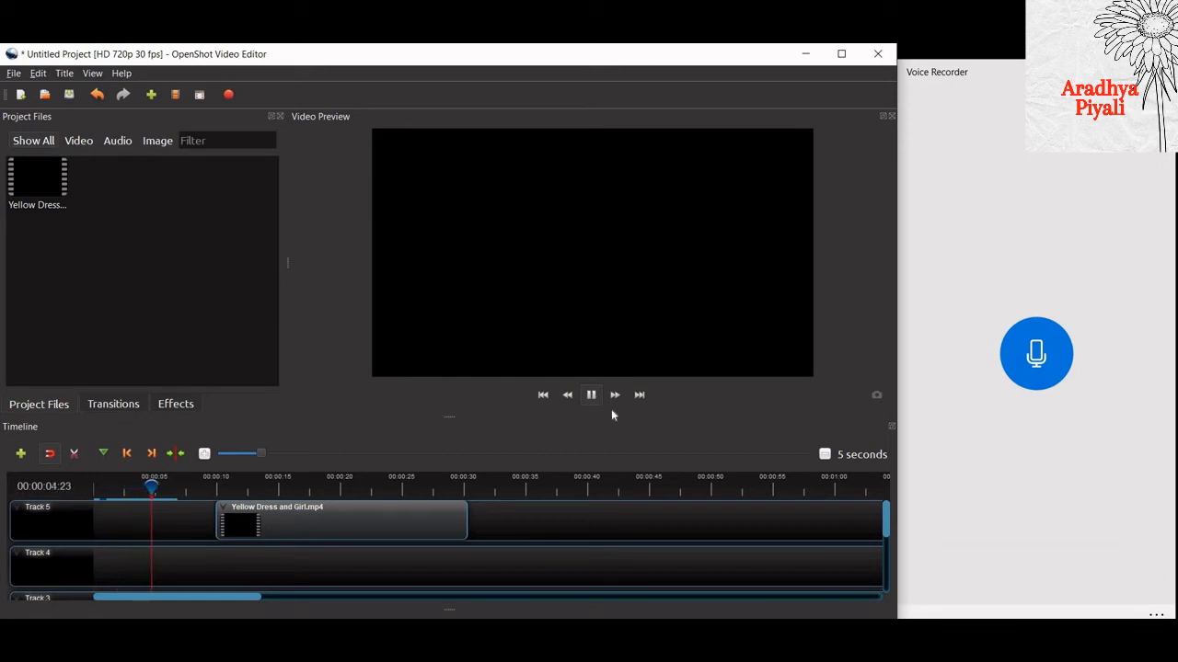
pyautogui.click(1037, 360)
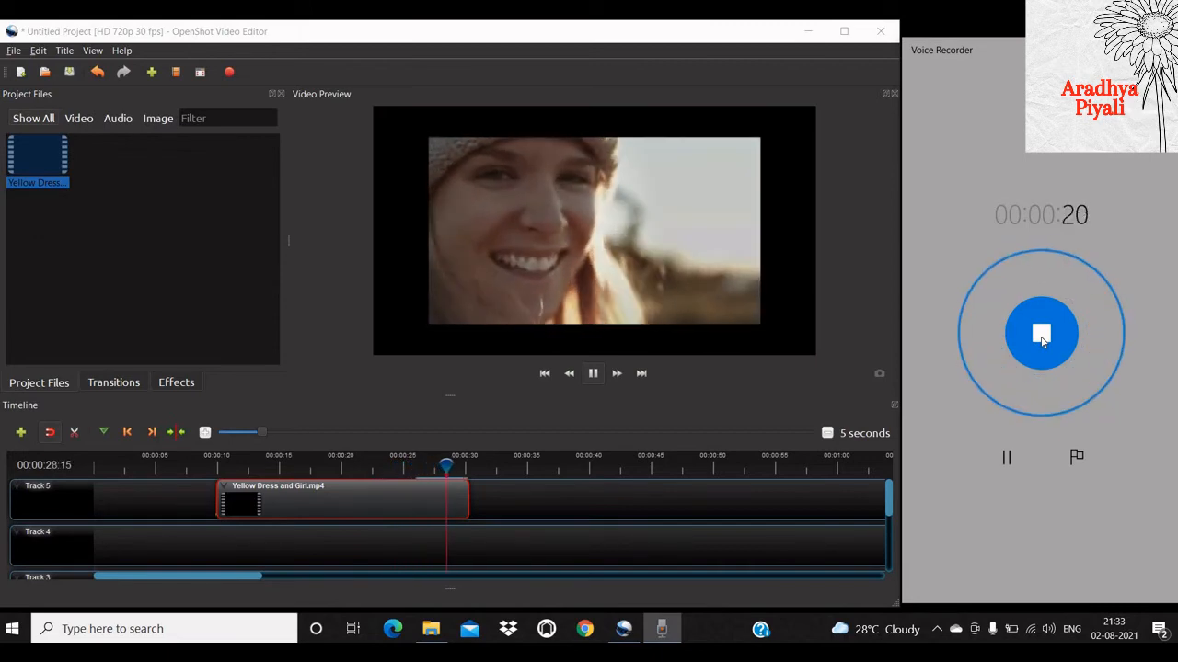
pyautogui.click(1041, 338)
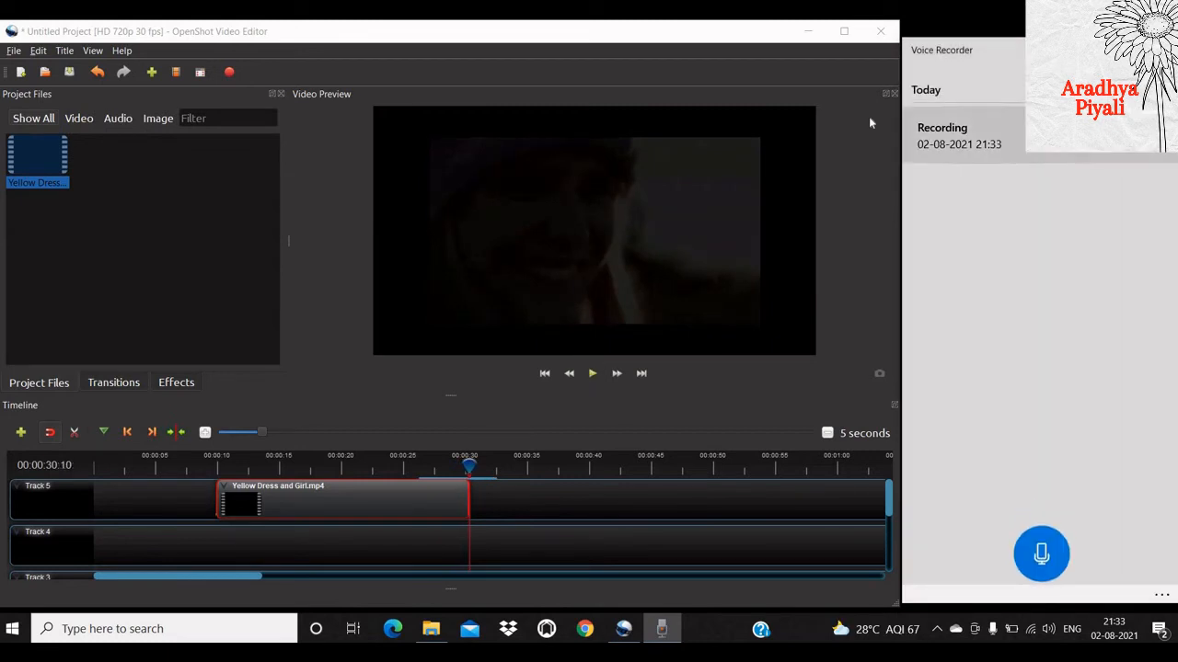
# - Import the voice recording from its file location into the project files and place it on Track 4 at about 10 seconds, under the video clip
pyautogui.rightClick(949, 145)
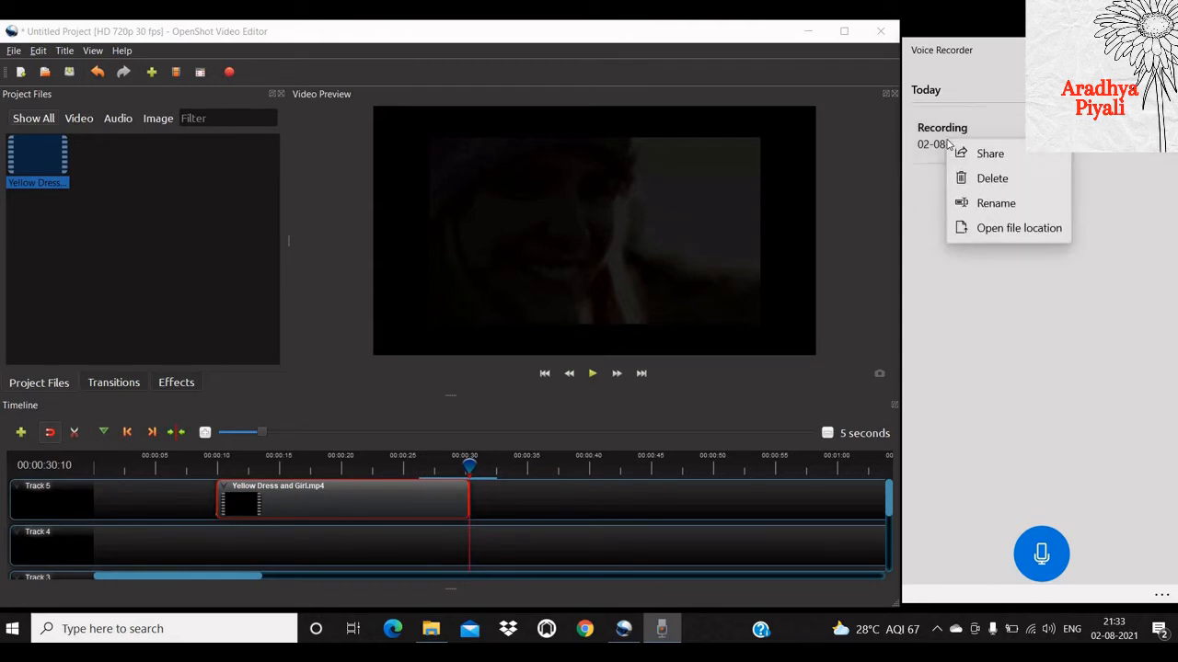
pyautogui.click(1042, 231)
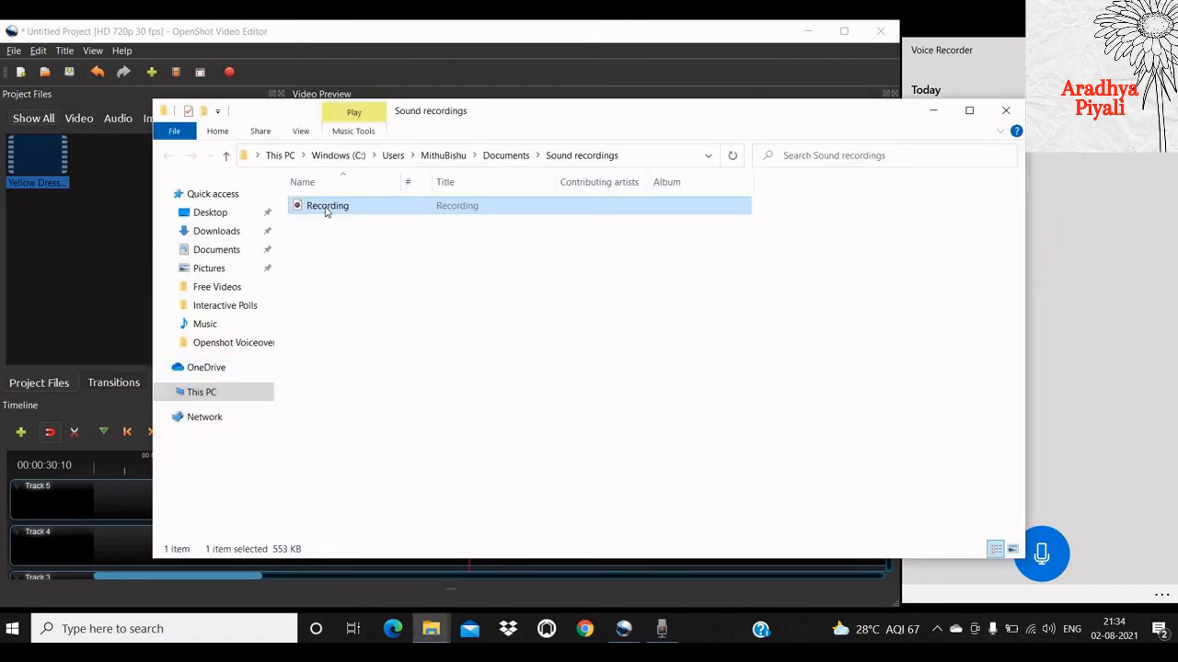
pyautogui.moveTo(233, 219); pyautogui.dragTo(47, 272)
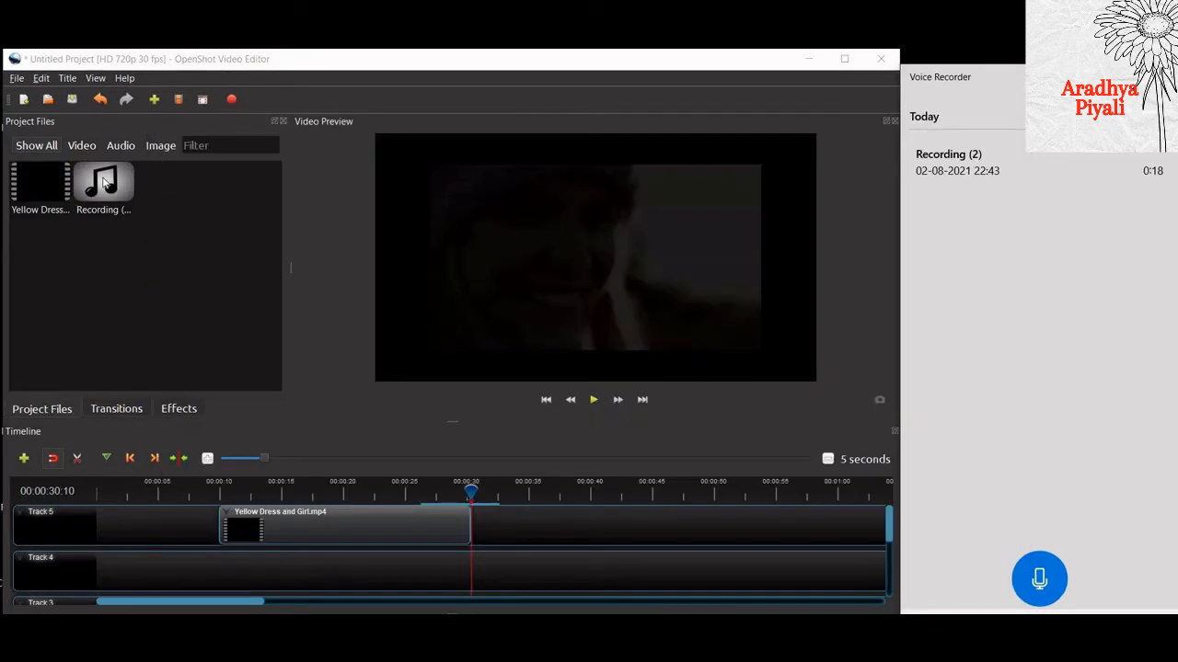
pyautogui.moveTo(104, 182); pyautogui.dragTo(216, 548)
# - Play the timeline from the start to check the narration against the video, and pause near the recording's end
pyautogui.click(594, 400)
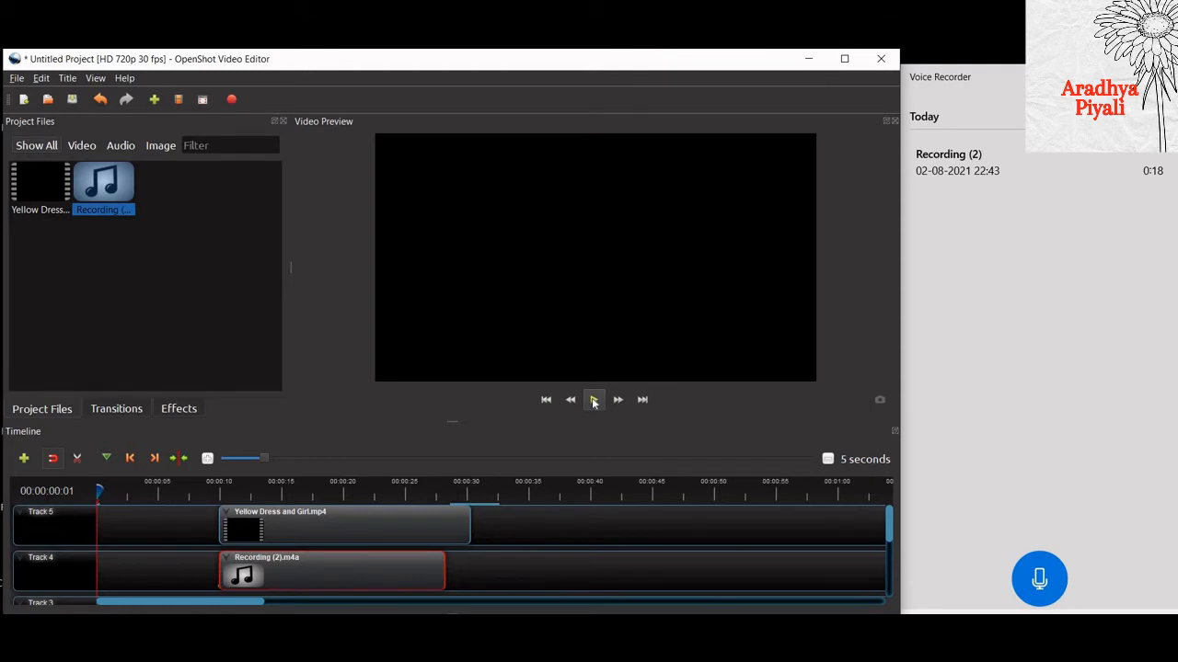
pyautogui.click(593, 401)
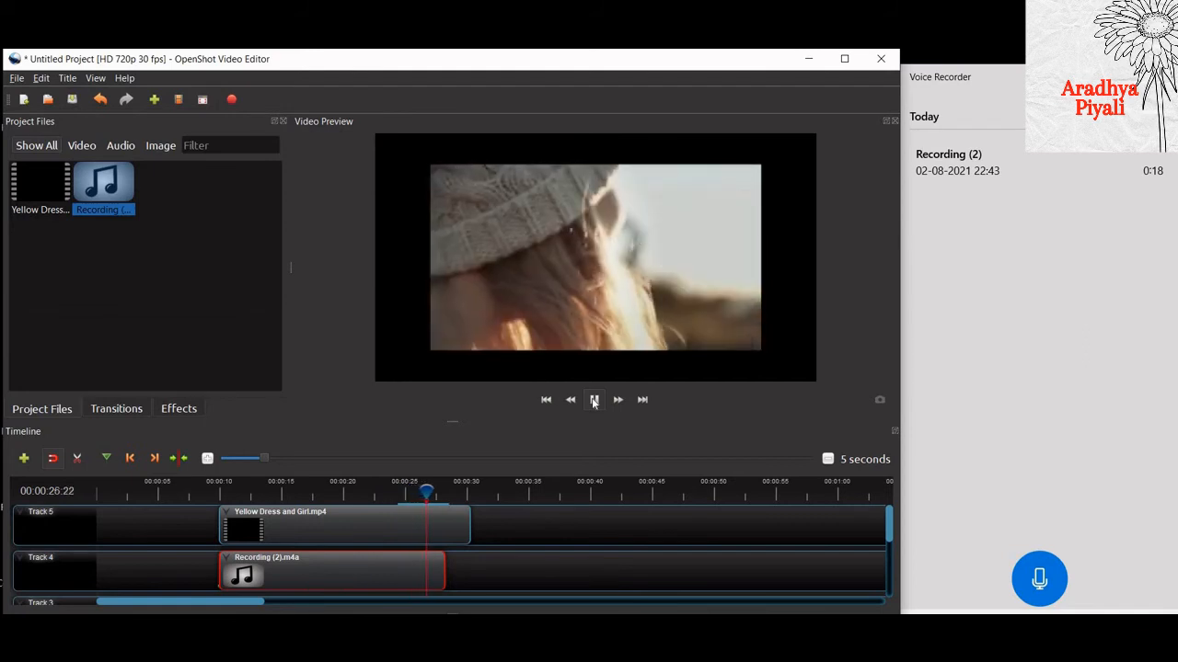
pyautogui.click(594, 400)
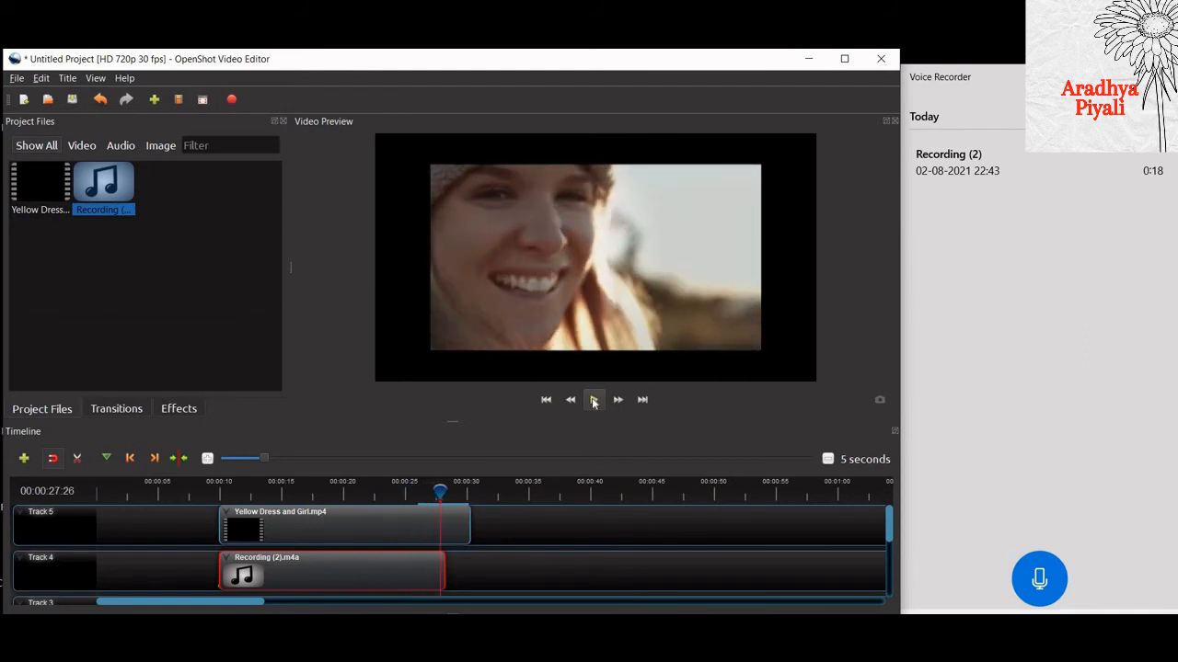
pyautogui.rightClick(397, 568)
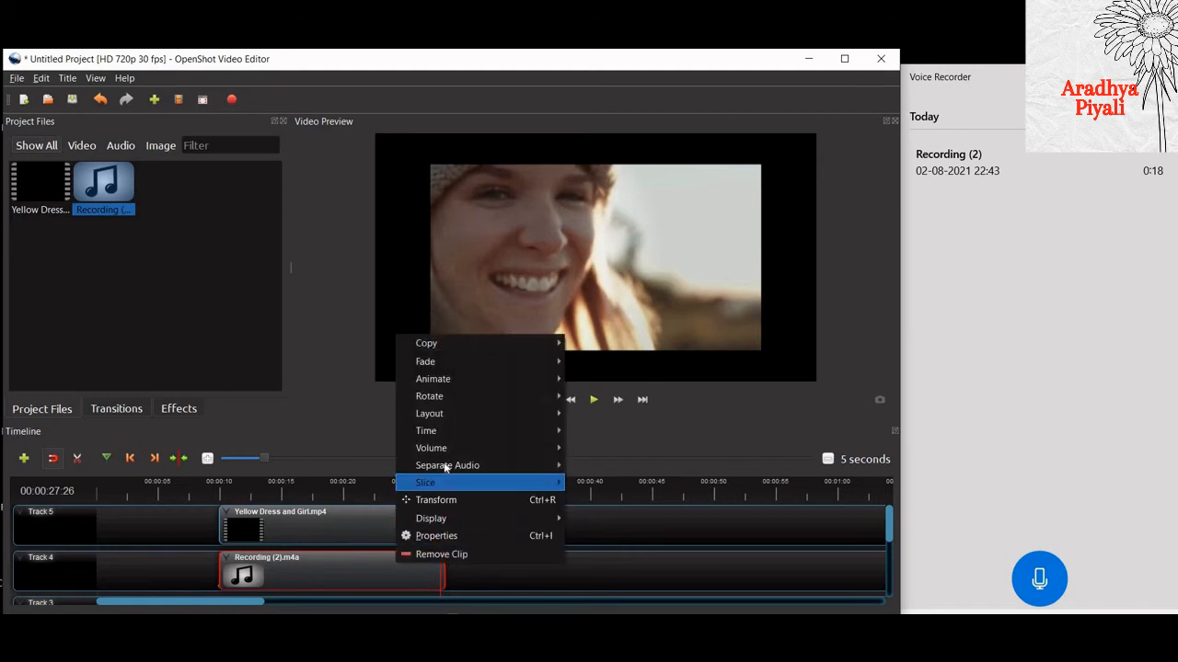
pyautogui.moveTo(497, 455)
pyautogui.moveTo(607, 465)
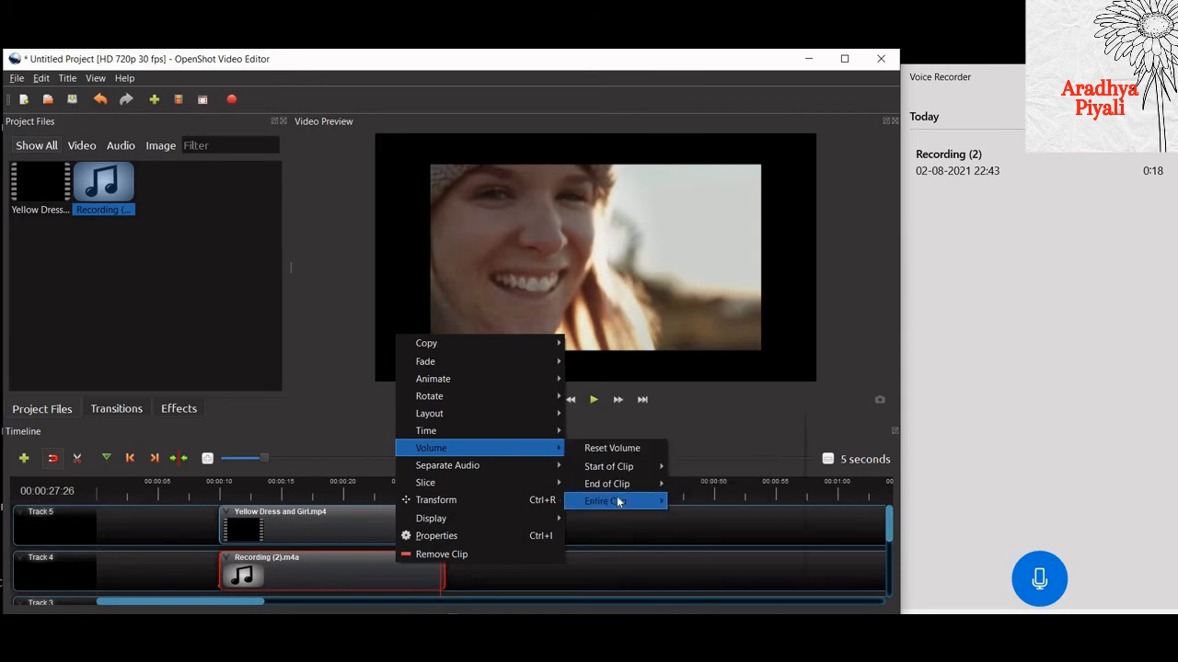
pyautogui.moveTo(620, 499)
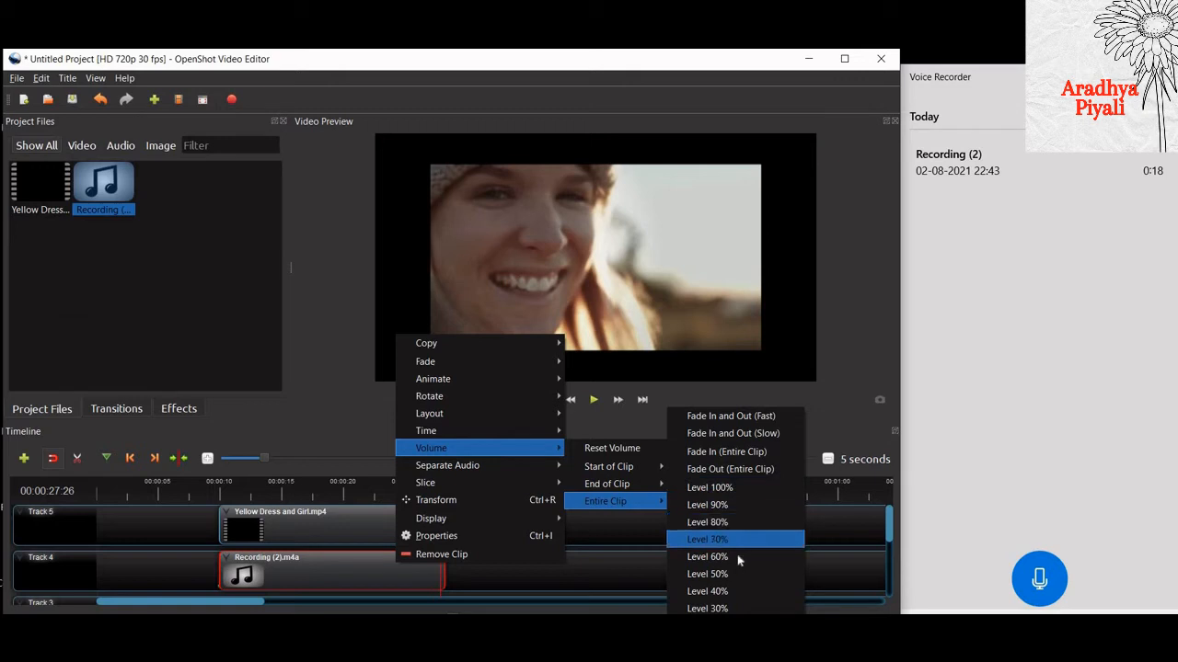
pyautogui.click(327, 434)
# - Display the recording clip on Track 4 as a waveform
pyautogui.rightClick(356, 586)
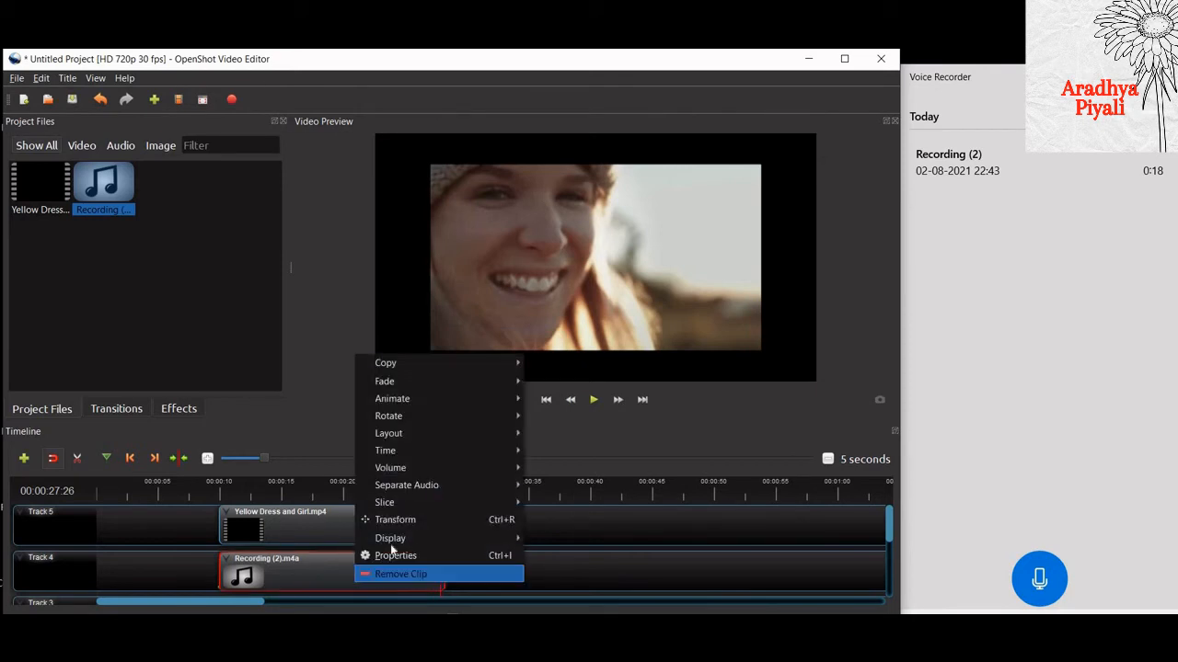
pyautogui.moveTo(391, 543)
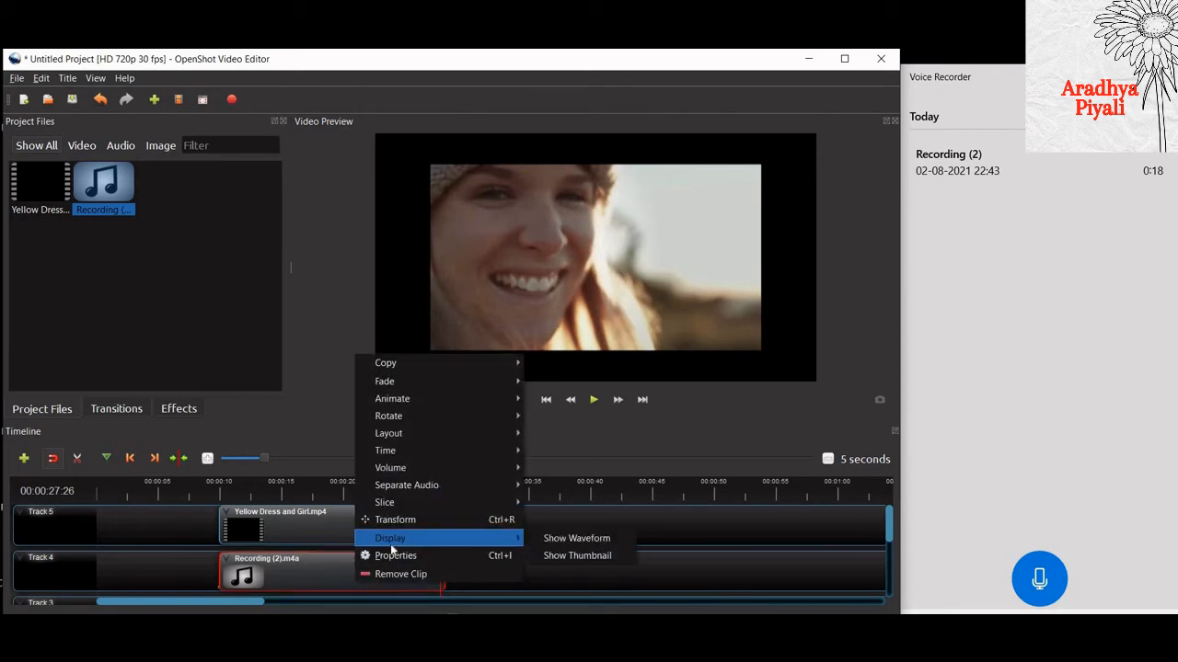
pyautogui.click(585, 539)
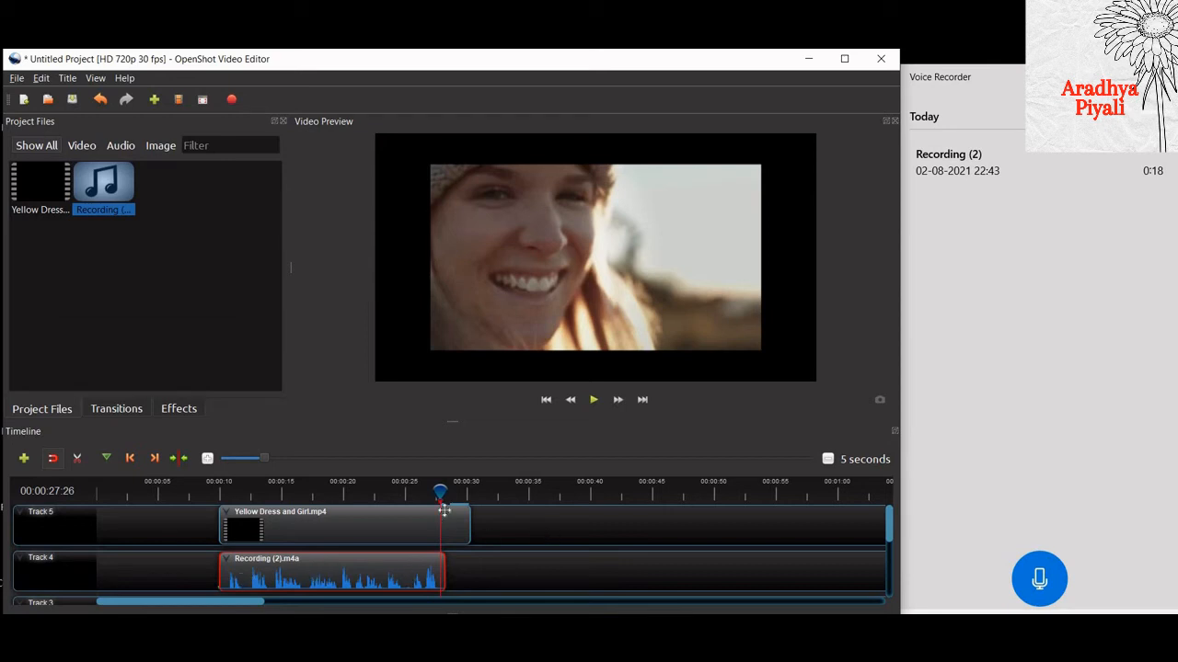
# - Slice the recording clip at 00:00:27:19, keeping the left side to trim its silent end
pyautogui.moveTo(424, 494); pyautogui.dragTo(438, 492)
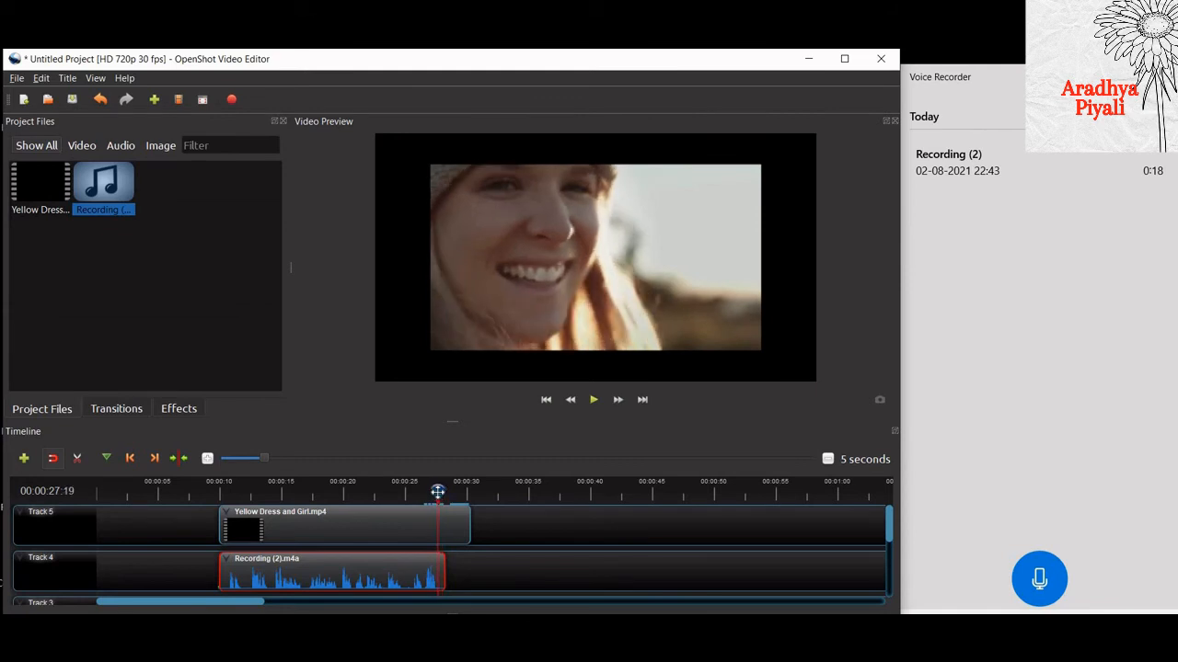
pyautogui.rightClick(427, 579)
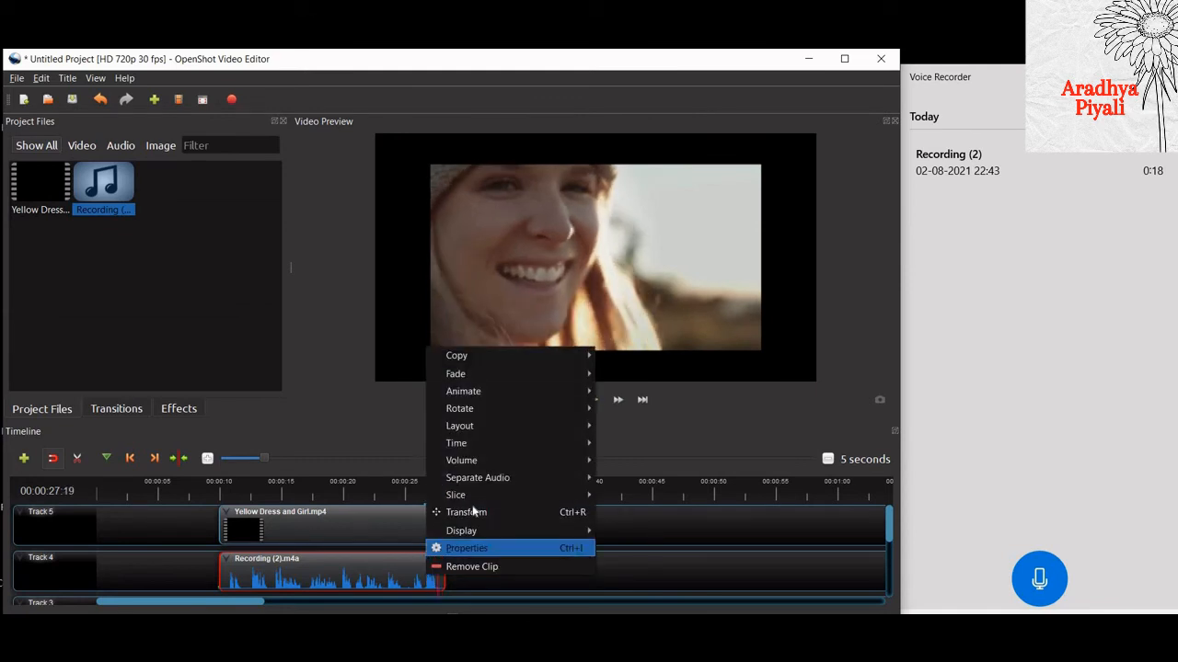
pyautogui.moveTo(472, 495)
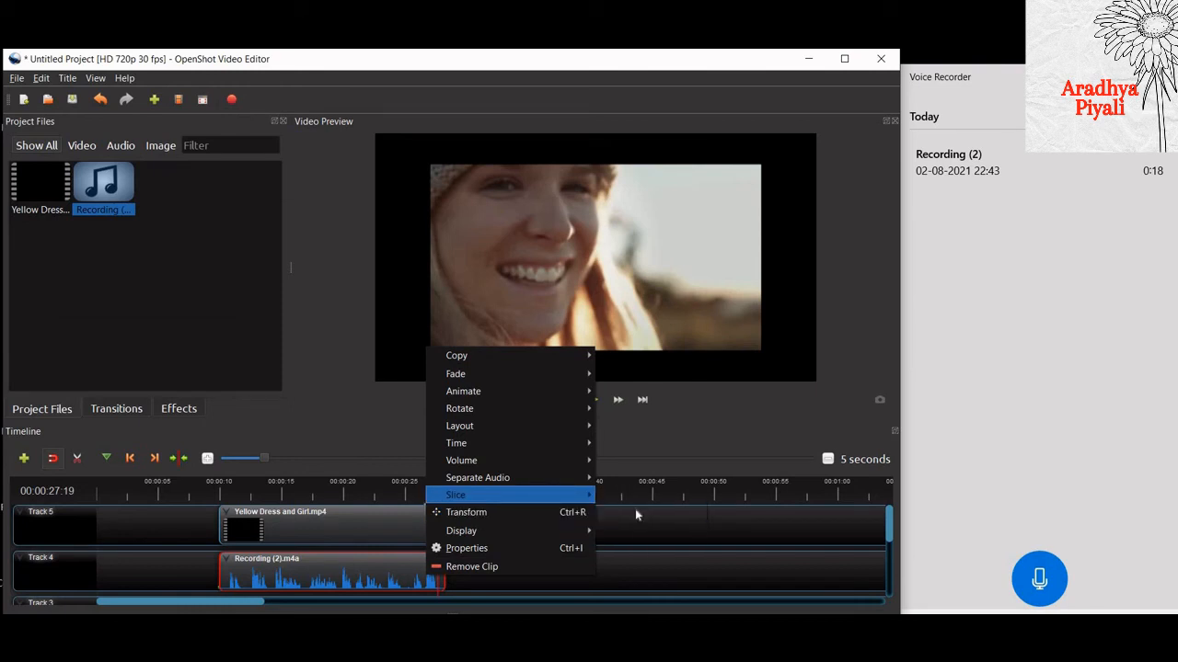
pyautogui.click(636, 512)
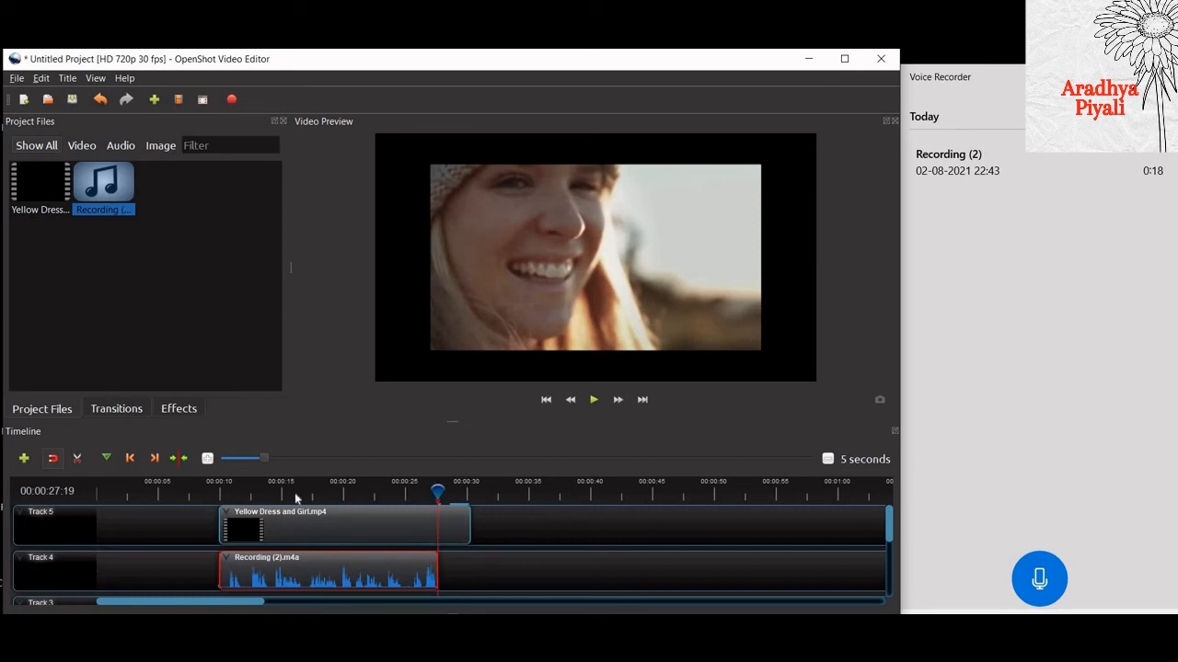
# - Slice the recording clip at 00:00:10:13, keeping the right side to trim its silent beginning
pyautogui.click(225, 488)
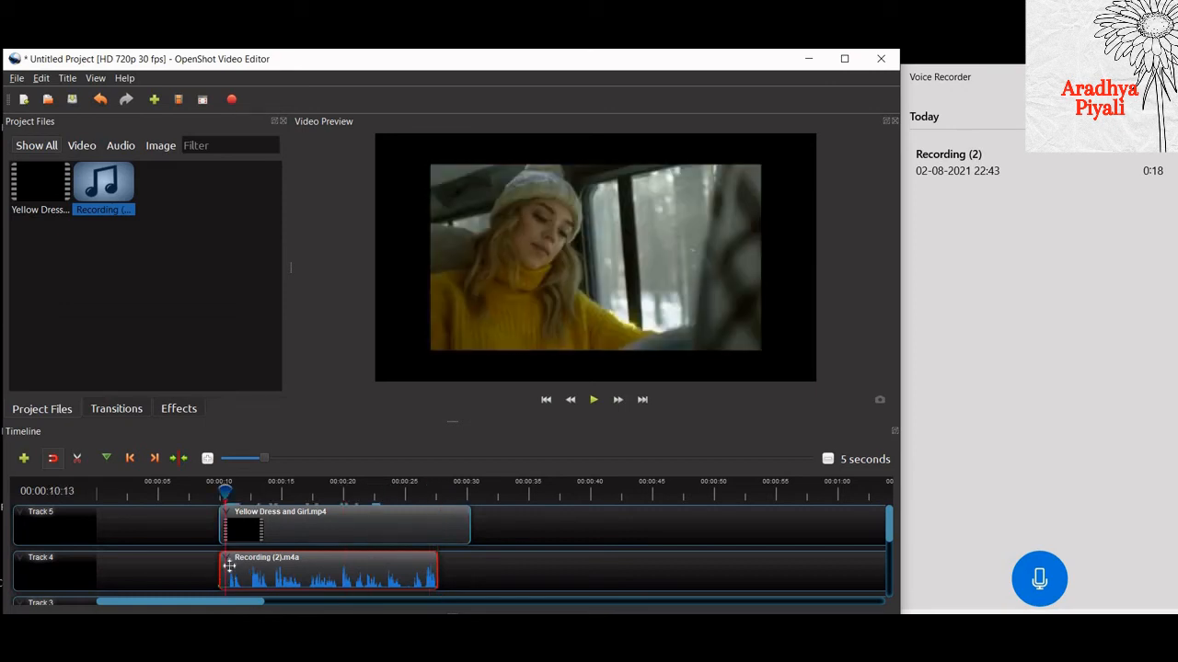
pyautogui.rightClick(229, 567)
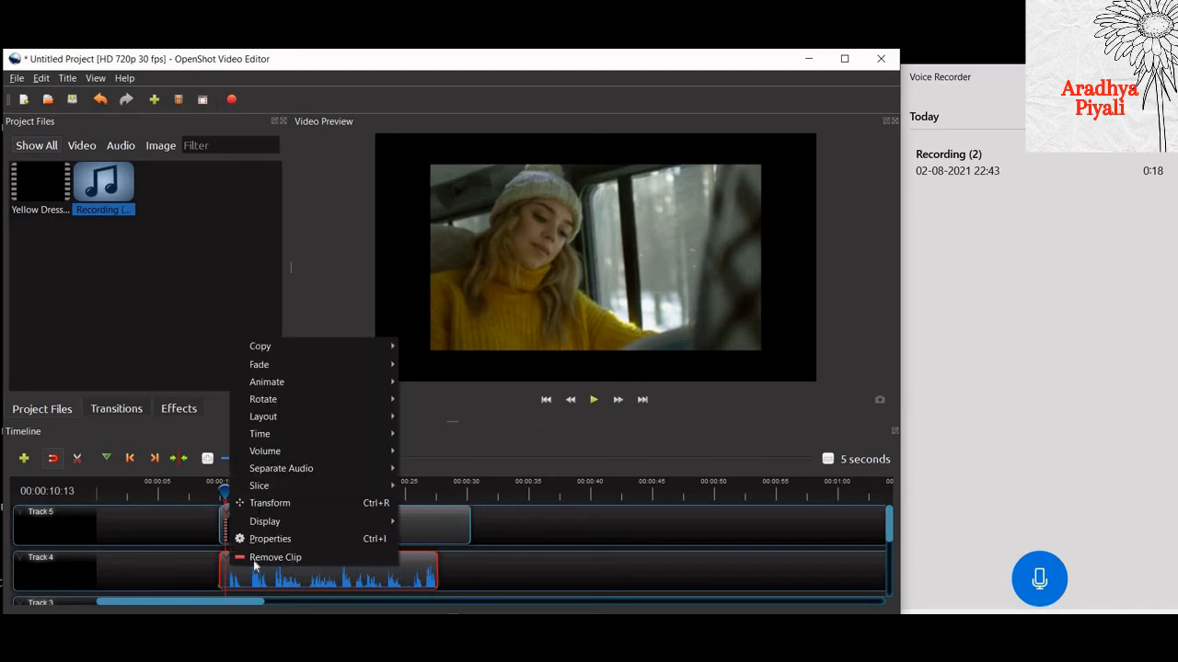
pyautogui.moveTo(284, 492)
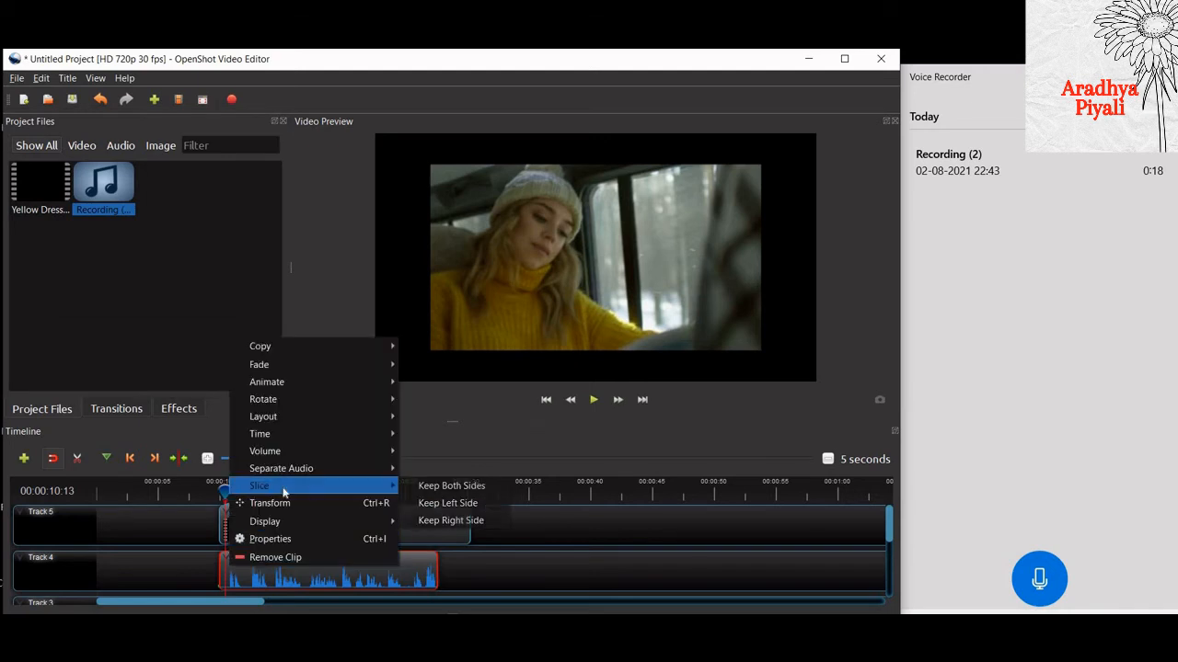
pyautogui.click(463, 520)
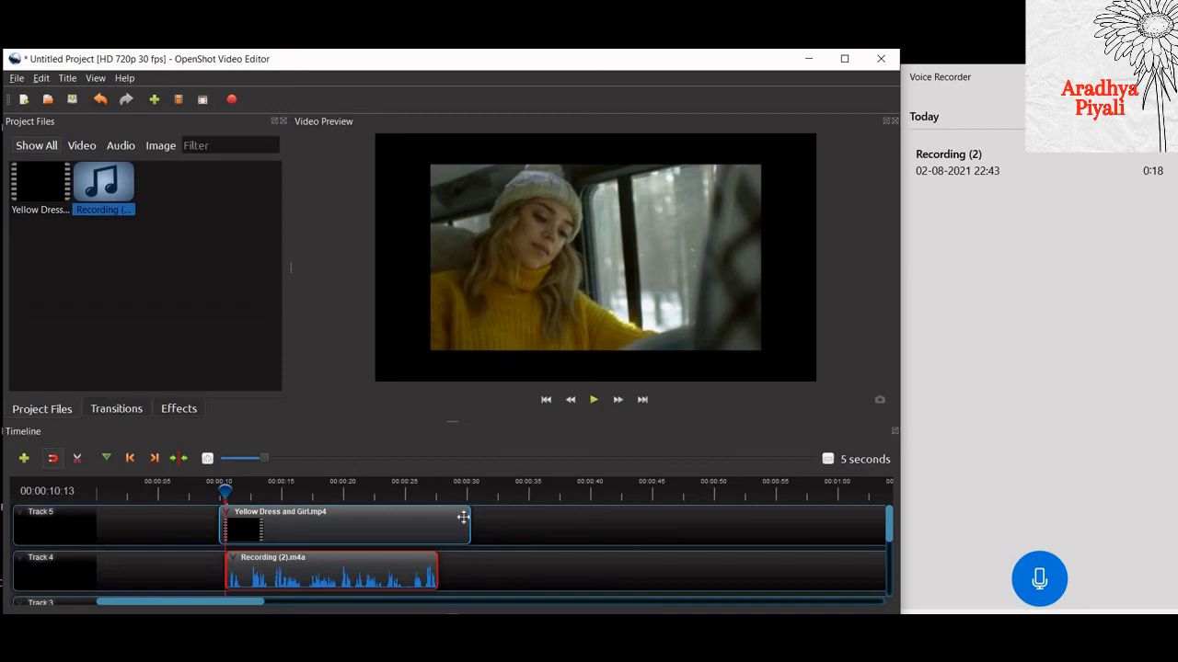
# - Move the video and recording clips to the start of the timeline and play the synchronized result from the beginning
pyautogui.moveTo(183, 518); pyautogui.dragTo(163, 575)
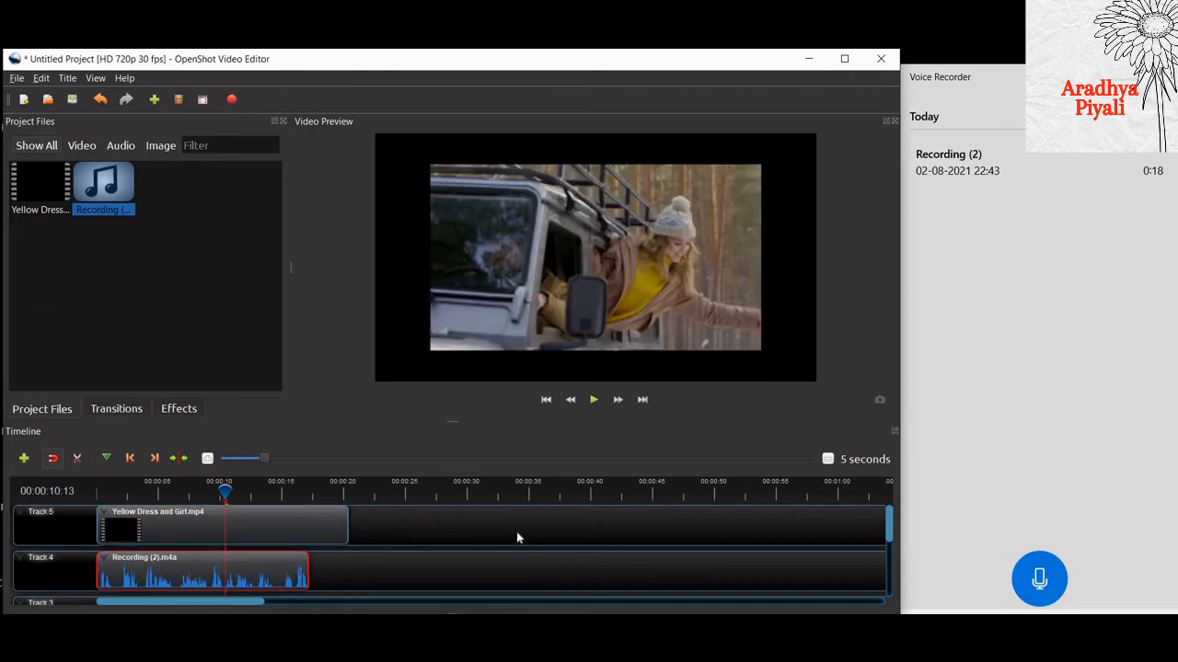
pyautogui.click(545, 402)
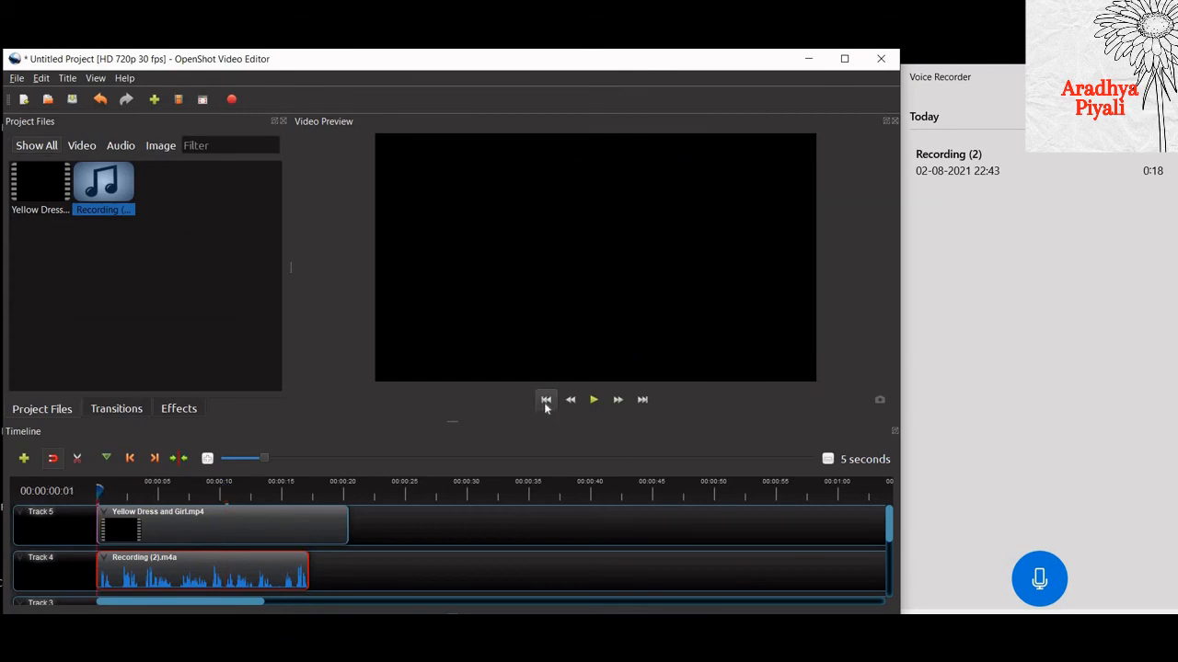
pyautogui.click(594, 401)
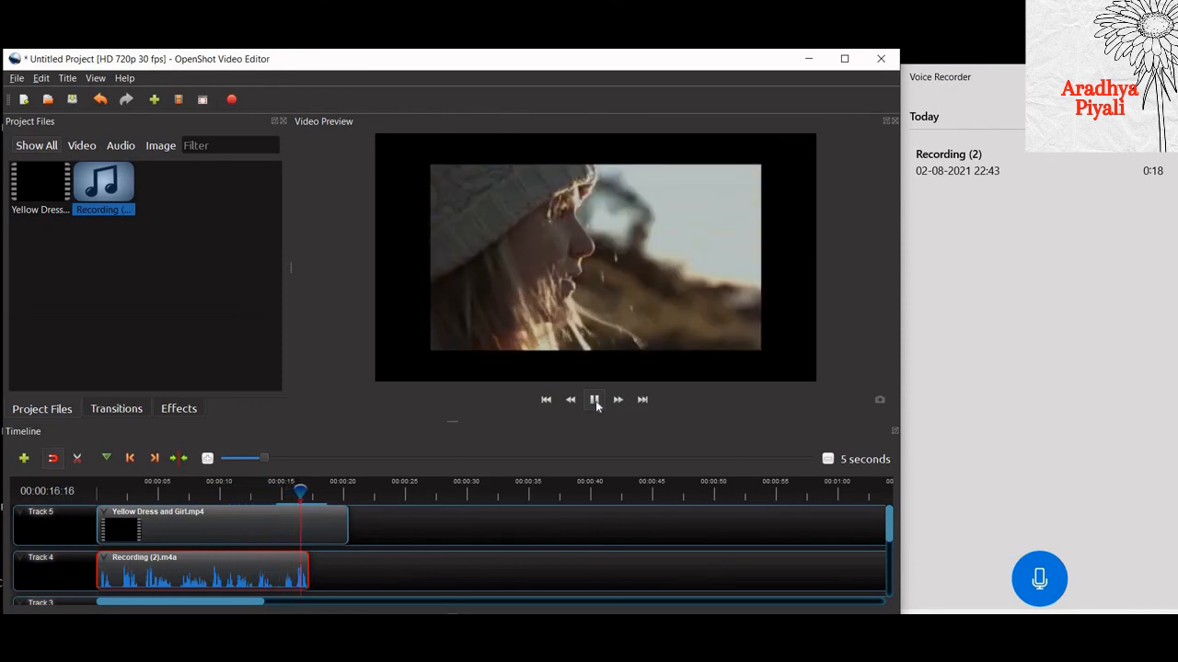
pyautogui.click(594, 401)
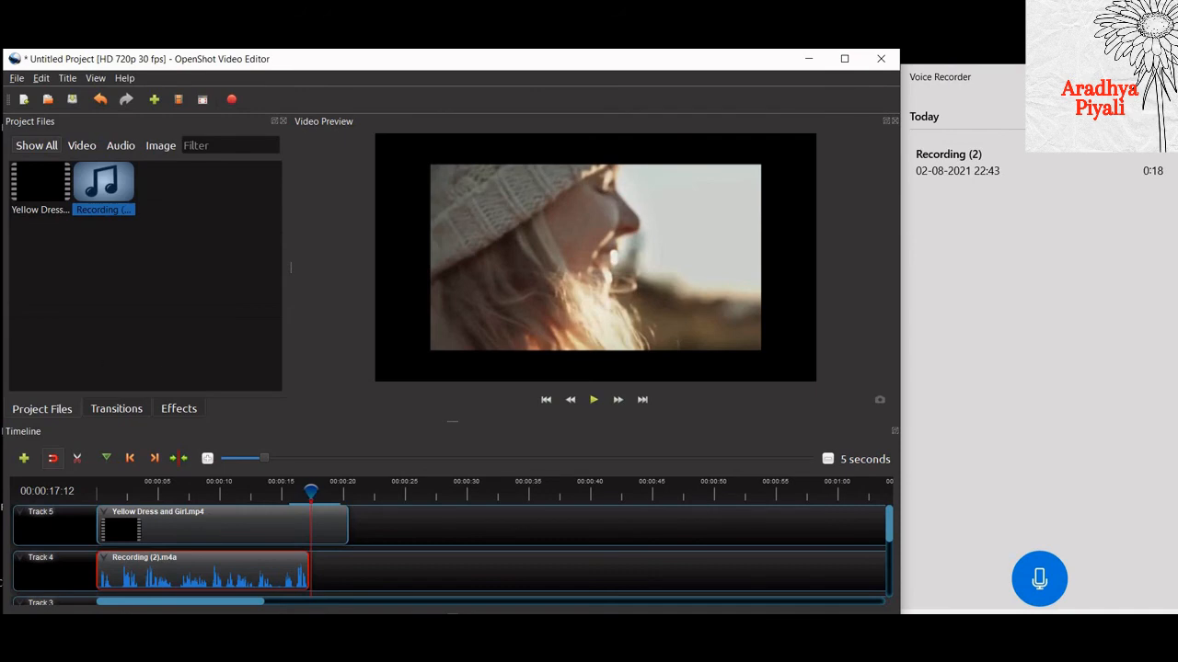
# - Export the video as Fianal Projet in MP4 (h.264), HD 720p 30 fps, High quality, and close the export dialog
pyautogui.click(17, 78)
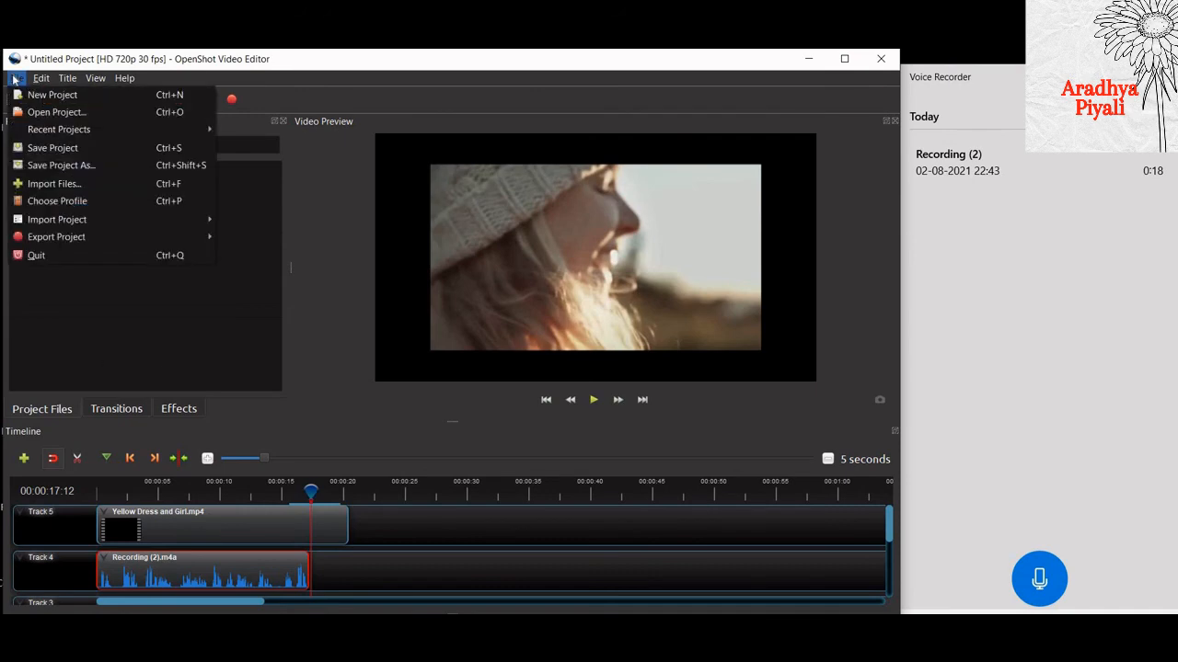
pyautogui.moveTo(184, 236)
pyautogui.click(245, 237)
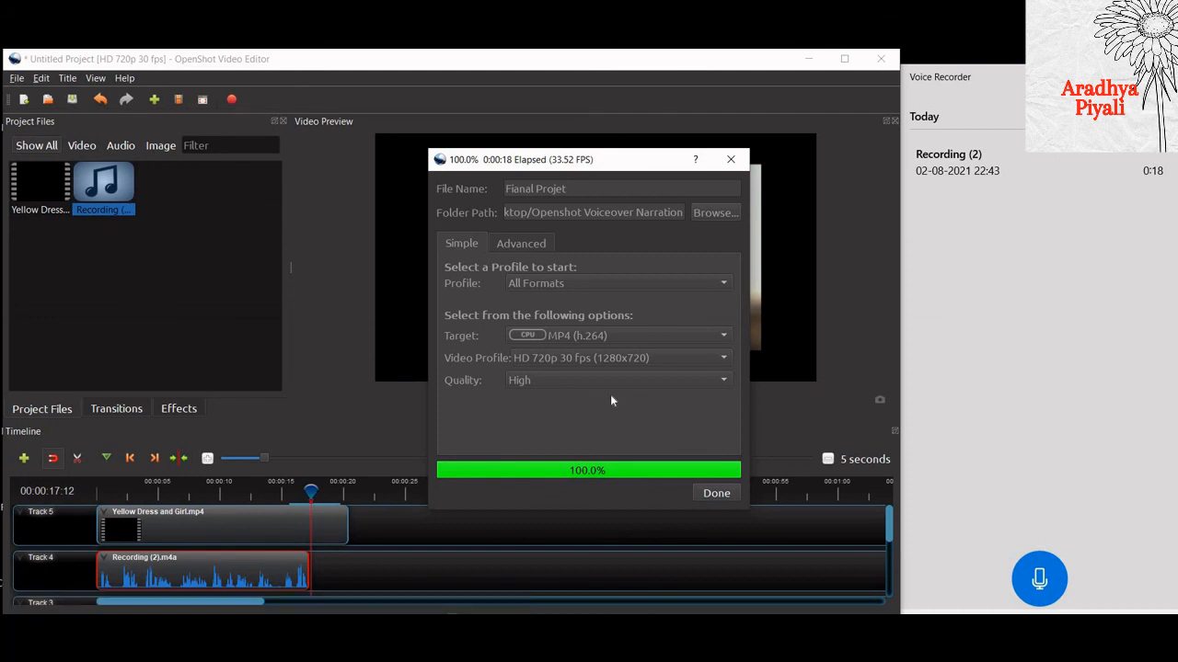
pyautogui.click(717, 494)
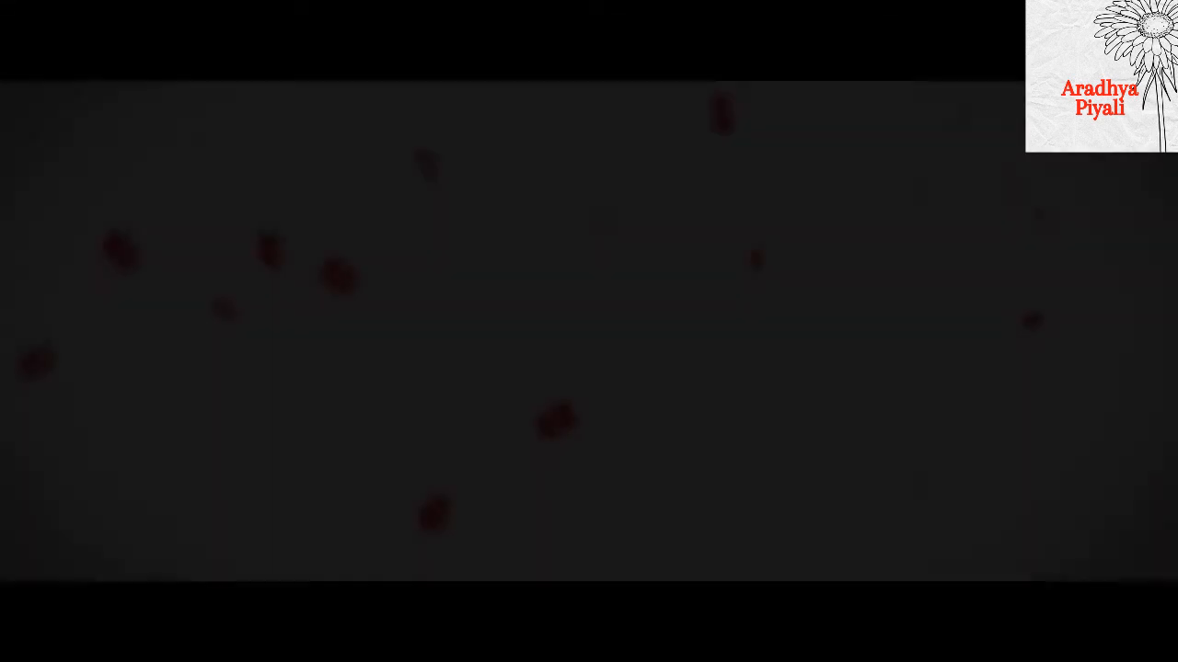